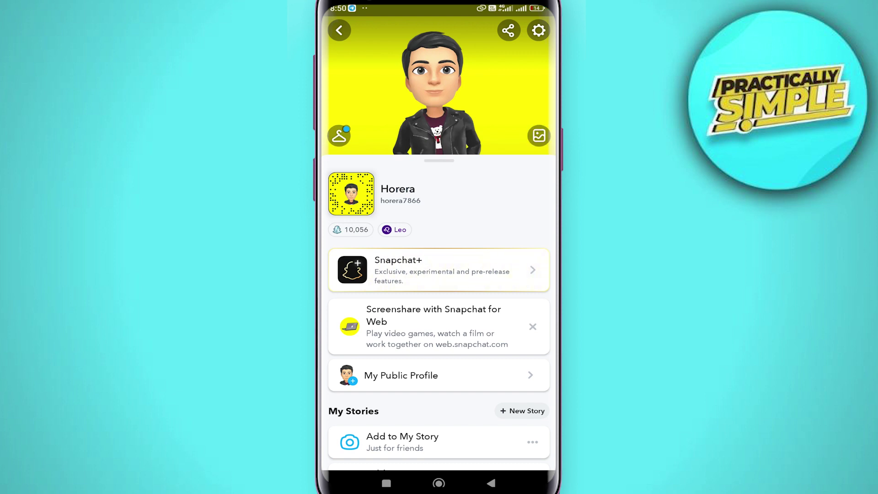
# Go from profile Settings to the "I've lost my Snapstreak" support option
pyautogui.click(538, 30)
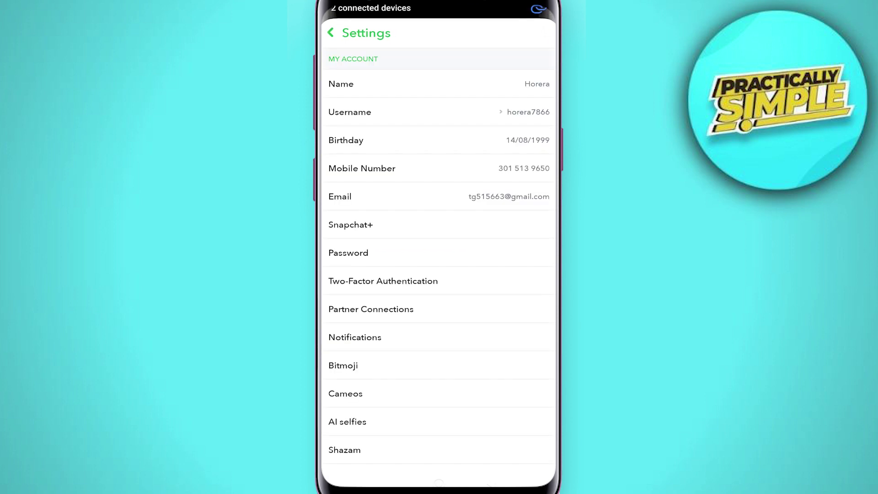
pyautogui.scroll(-5, 439, 259)
pyautogui.scroll(-5, 439, 258)
pyautogui.scroll(-5, 439, 259)
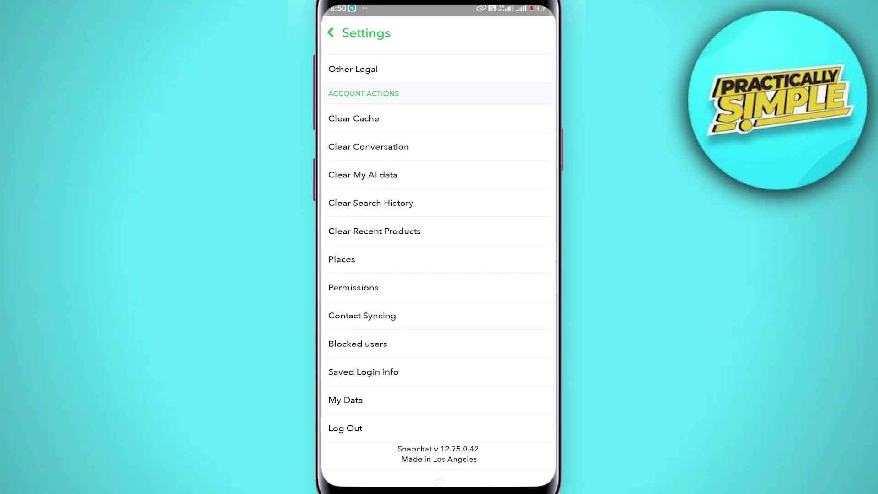
pyautogui.scroll(5, 439, 261)
pyautogui.scroll(3, 439, 261)
pyautogui.scroll(3, 439, 260)
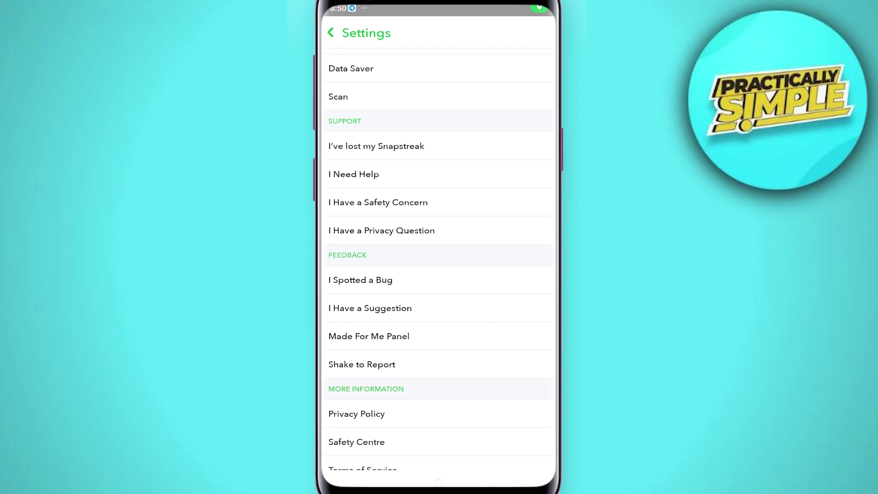
pyautogui.click(384, 146)
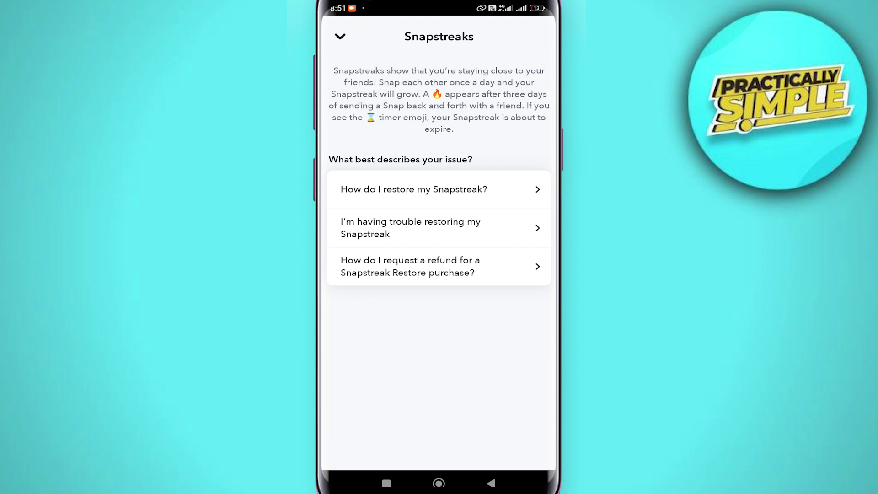
# Choose "How do I restore my Snapstreak?" to read about free restores and purchases
pyautogui.click(510, 188)
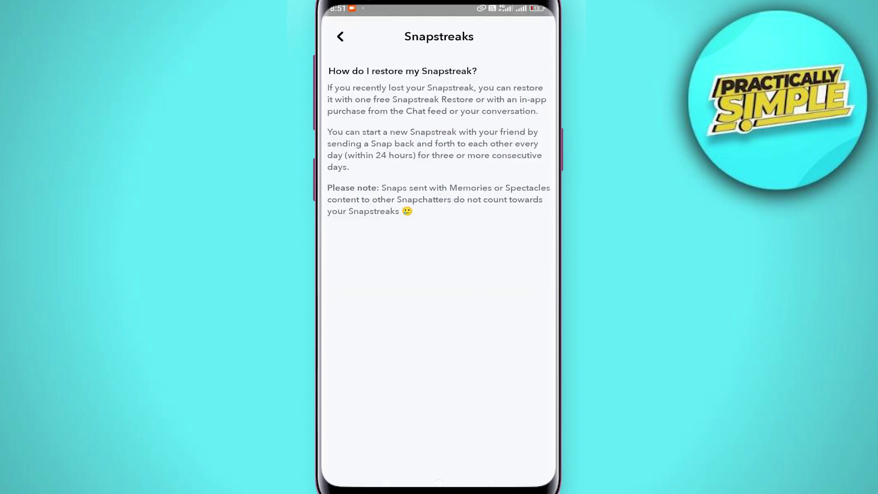